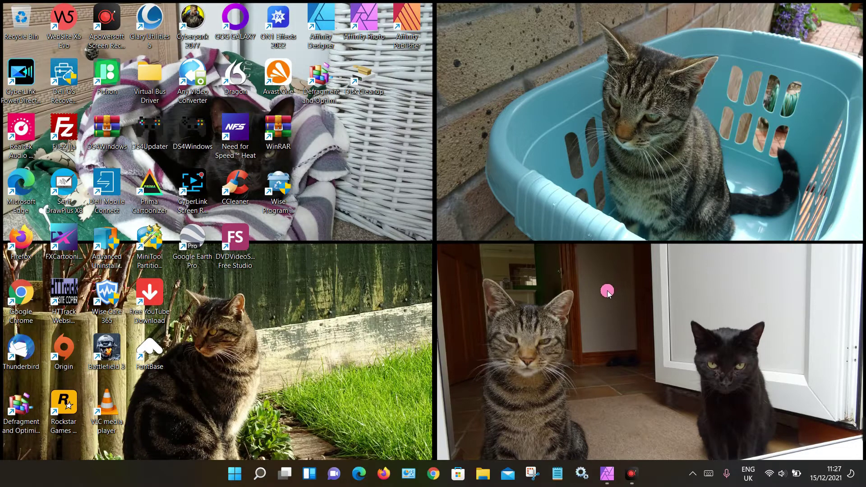
click(608, 475)
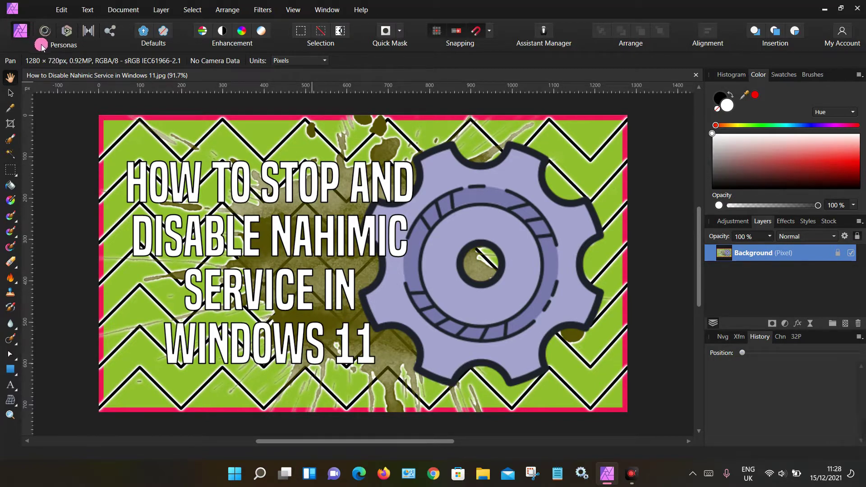
click(39, 9)
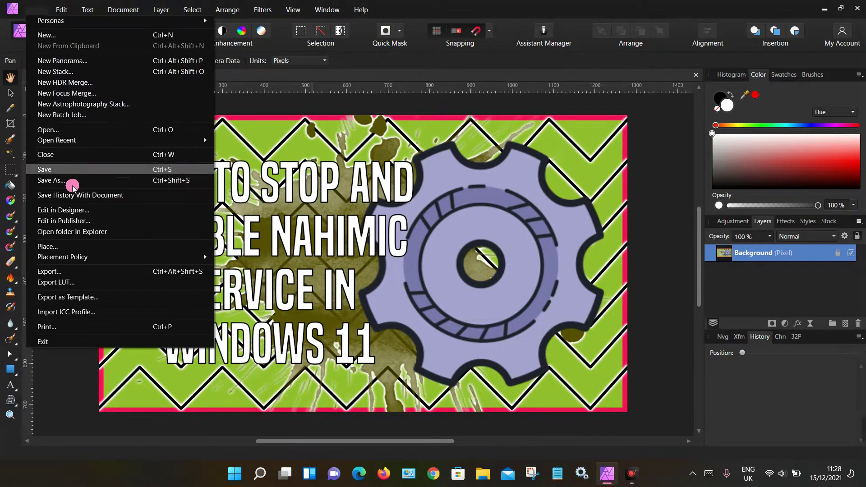
click(88, 271)
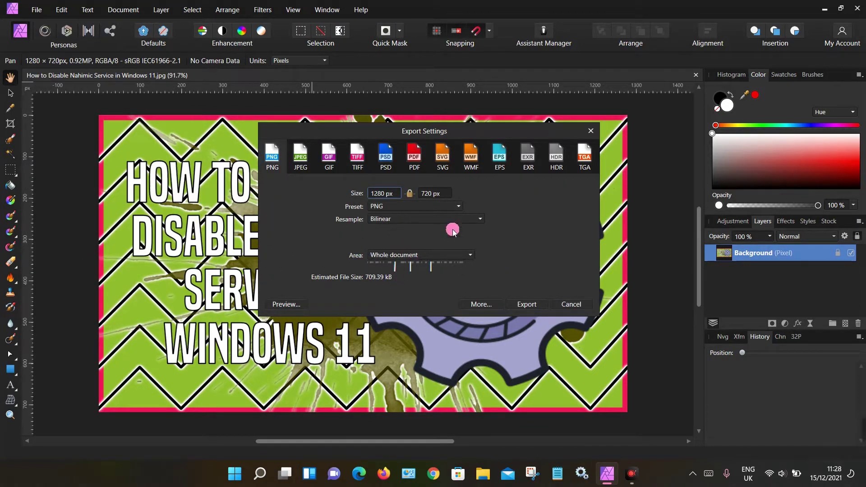
click(572, 303)
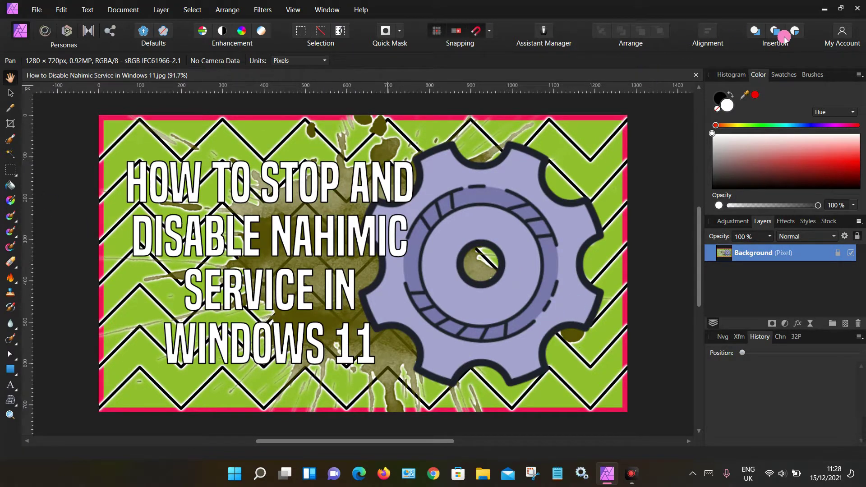
Minimize Affinity Photo and try searching 'sev' in Windows search before dismissing it
click(823, 10)
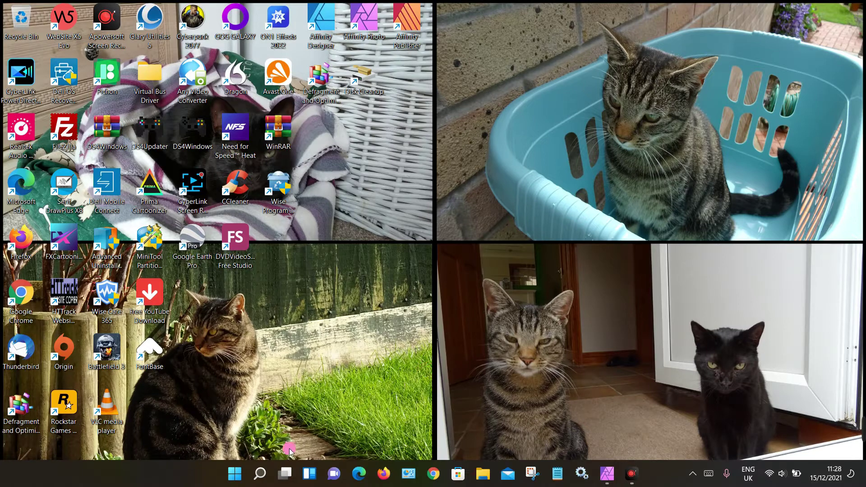
click(260, 473)
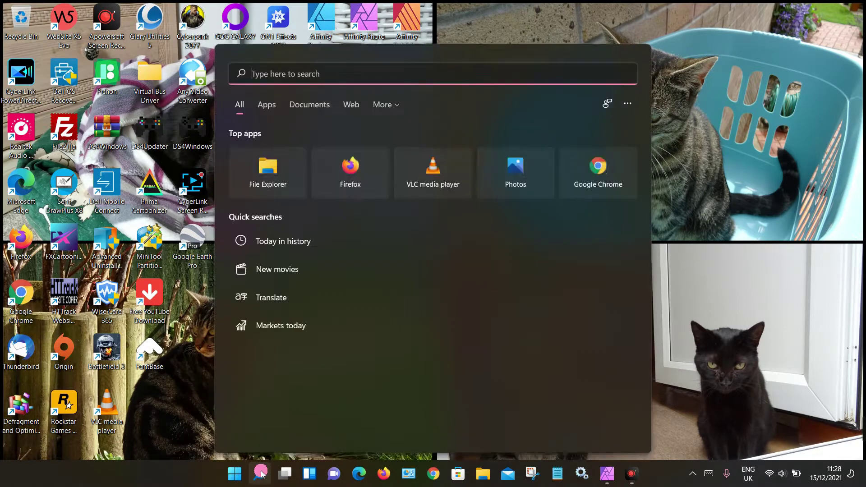
click(261, 473)
click(261, 473)
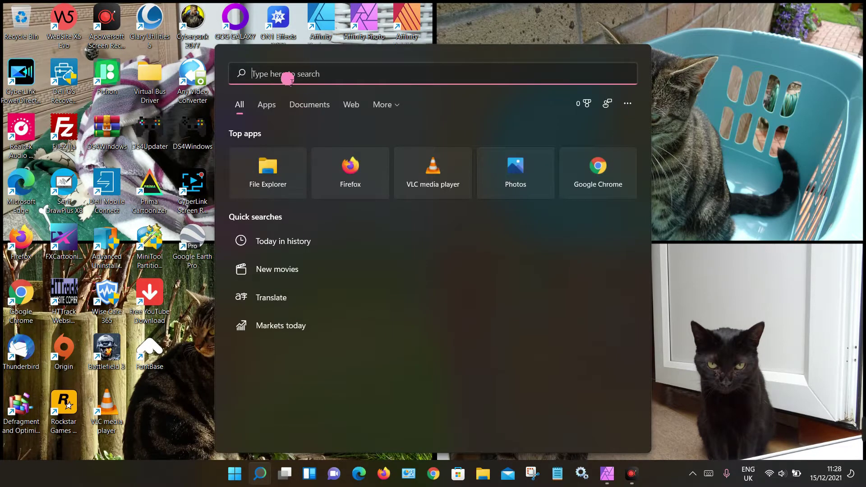
text(s)
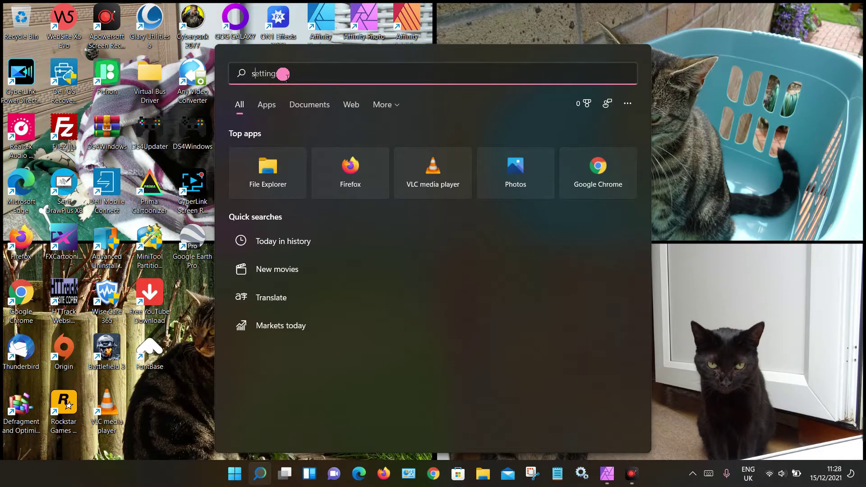
text(ev)
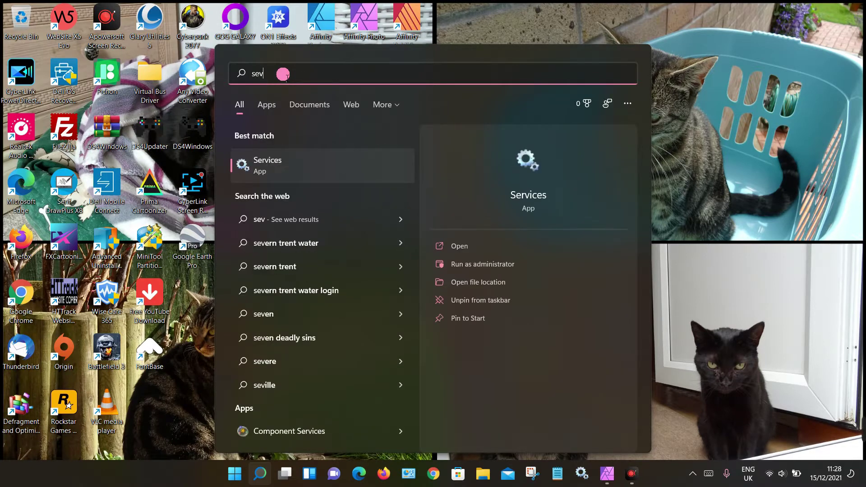
click(719, 242)
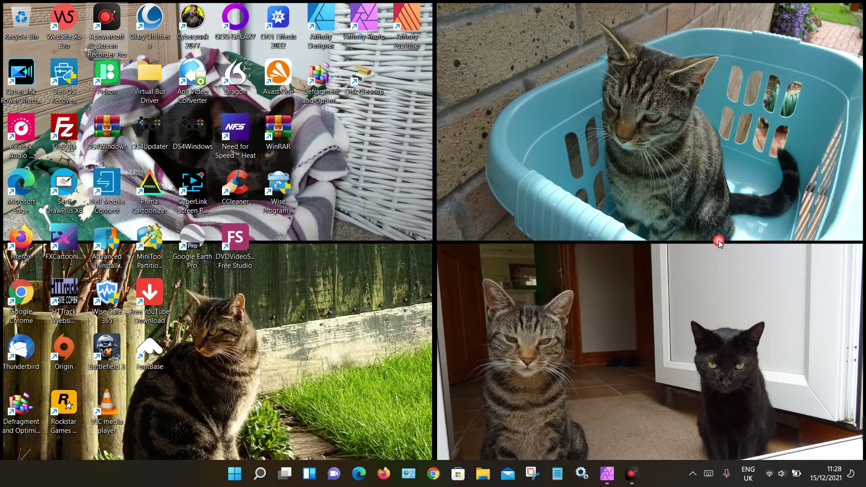
Launch the Services console from Windows Tools in the Start menu's All apps list
click(234, 475)
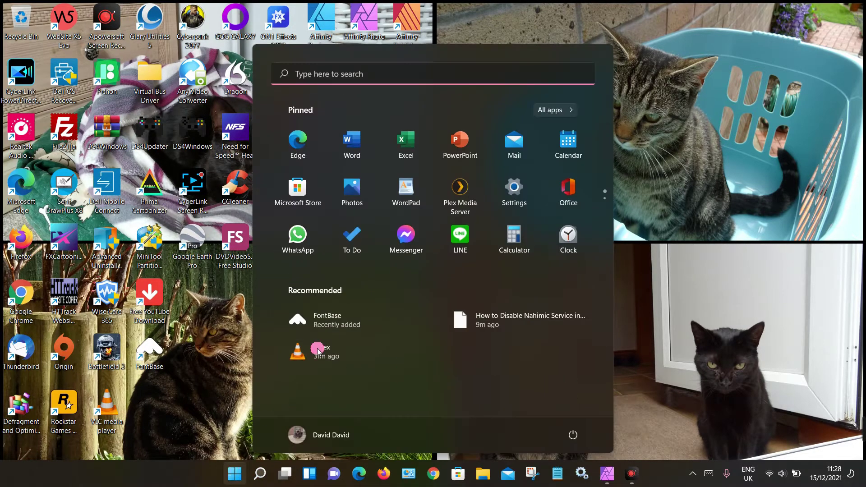
click(558, 112)
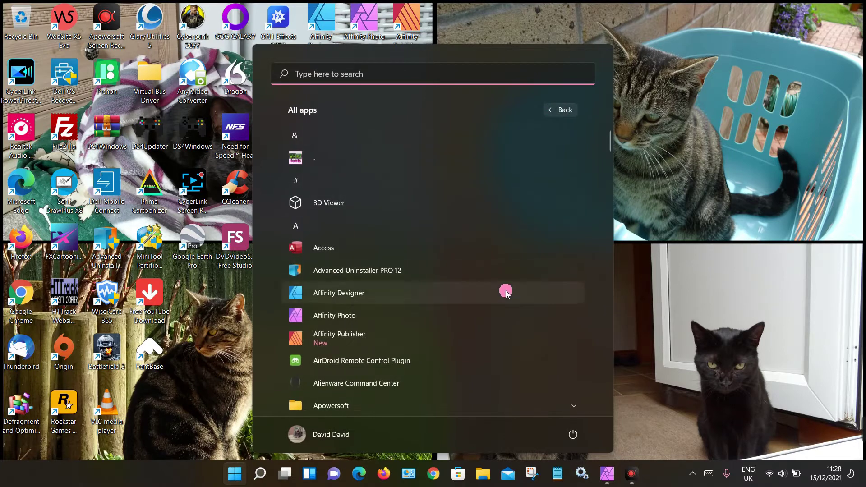
scroll(506, 288, down, 10)
scroll(506, 293, down, 12)
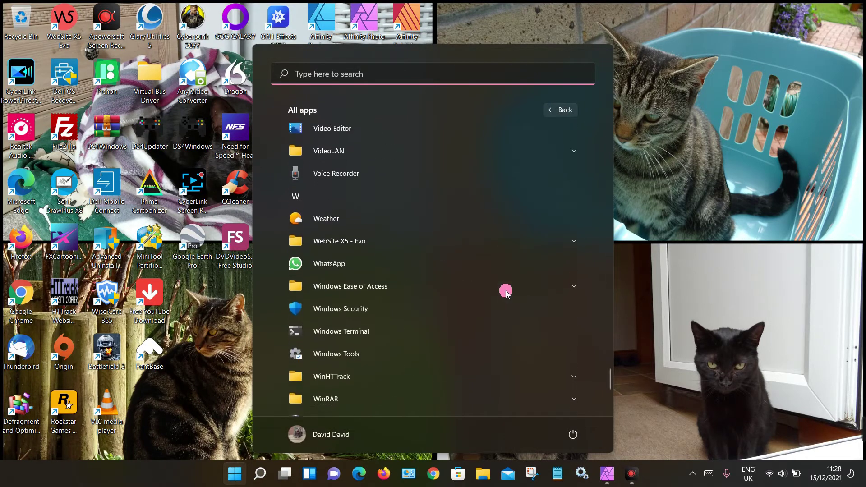
click(424, 251)
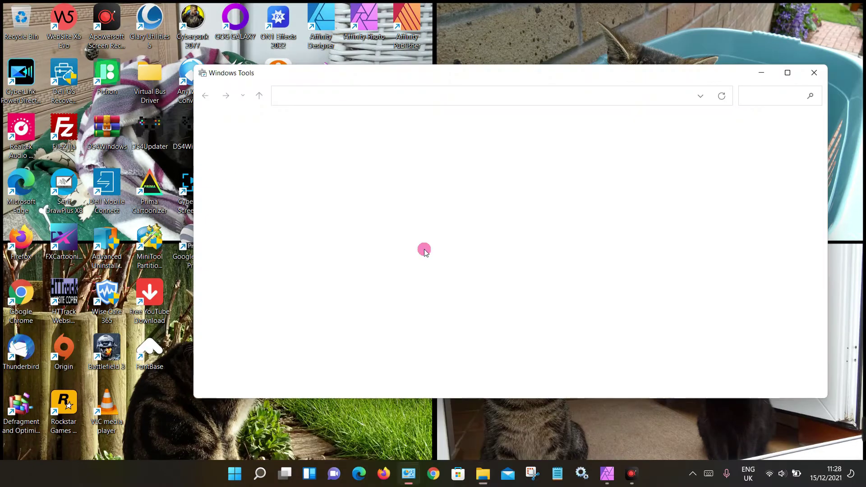
scroll(432, 290, down, 2)
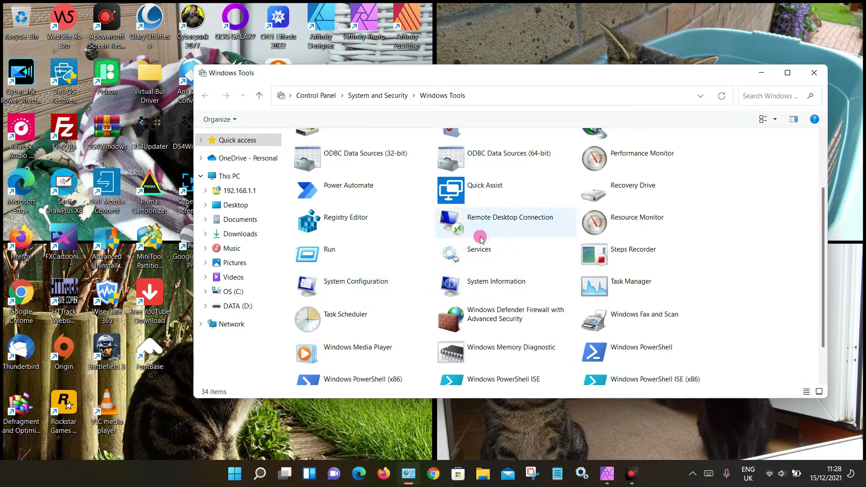
click(478, 257)
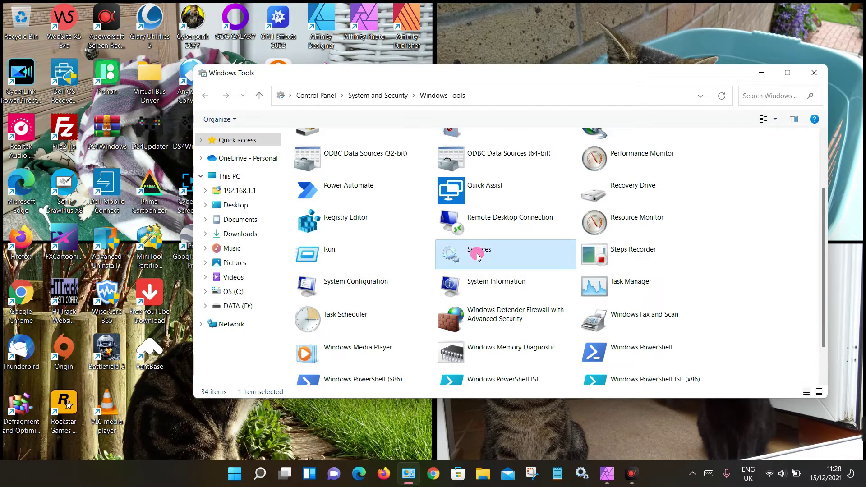
double_click(478, 255)
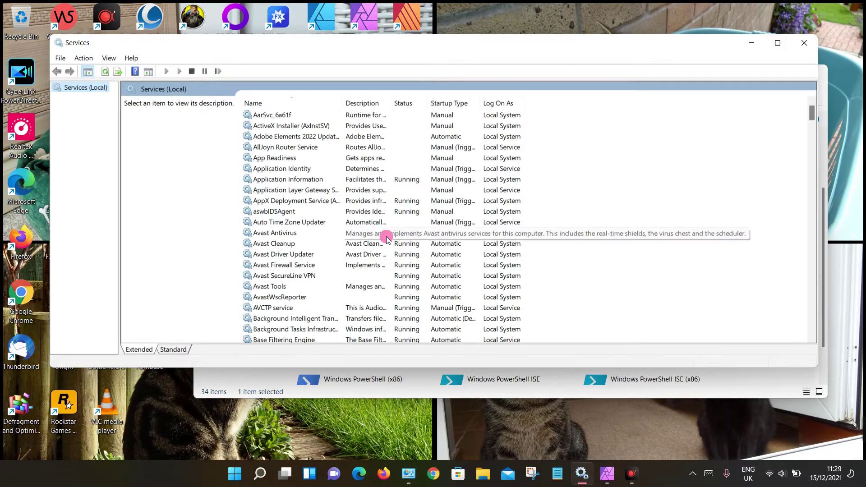
Scroll down to the Nahimic service, select it, and stop it from the left pane
scroll(297, 301, down, 5)
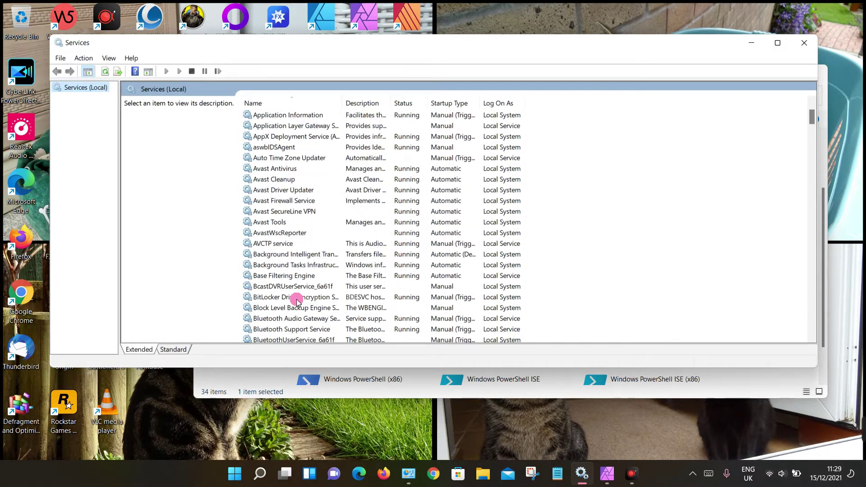
scroll(297, 302, down, 15)
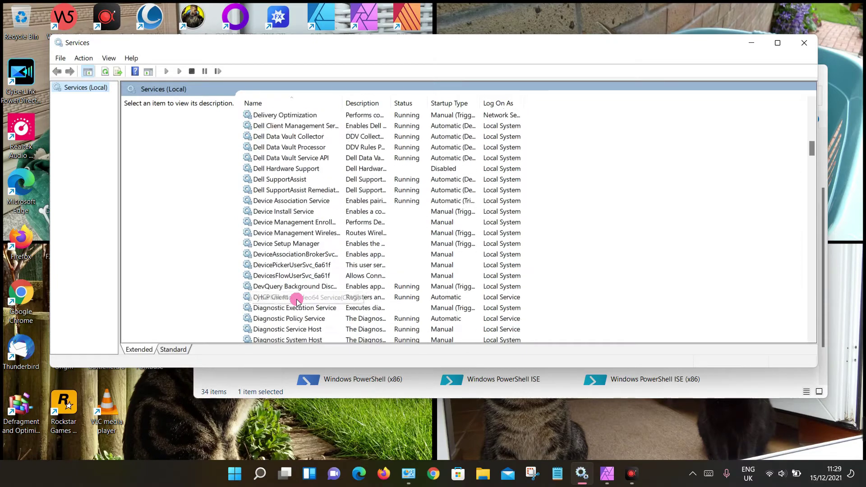
scroll(297, 302, down, 15)
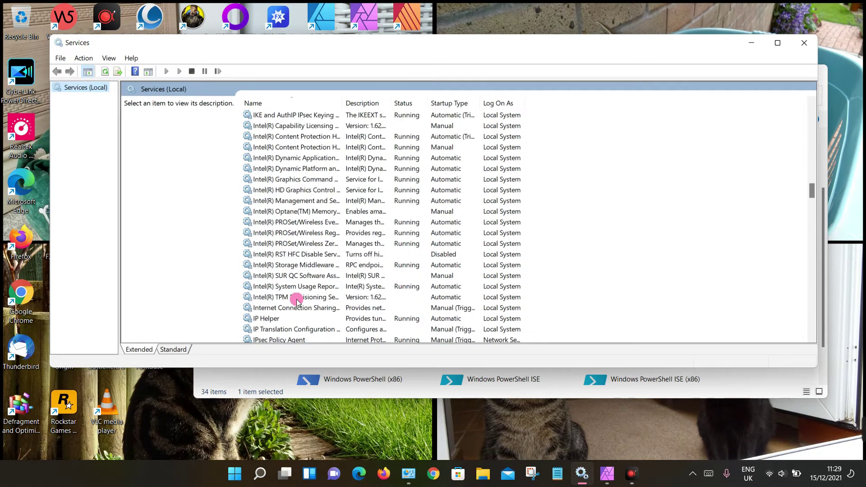
scroll(297, 302, down, 9)
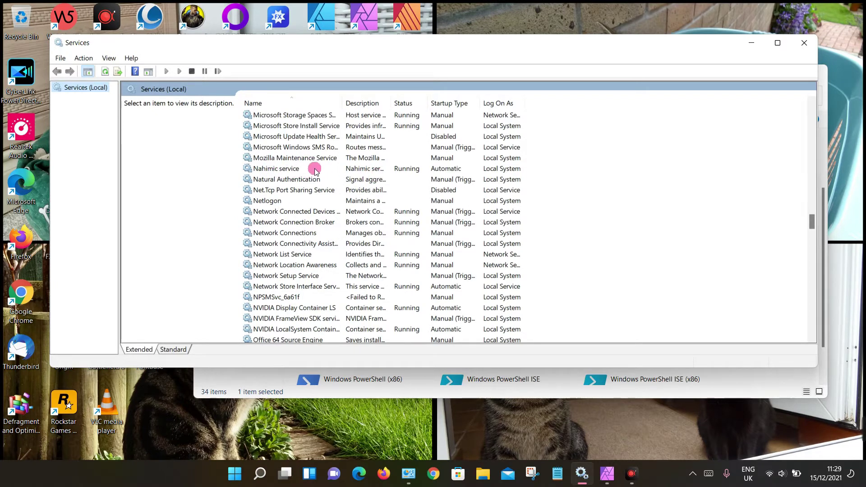
click(293, 170)
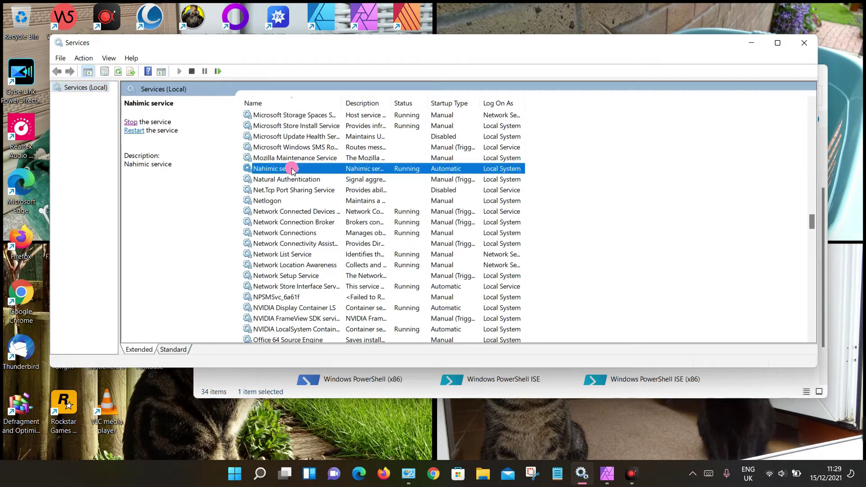
click(131, 121)
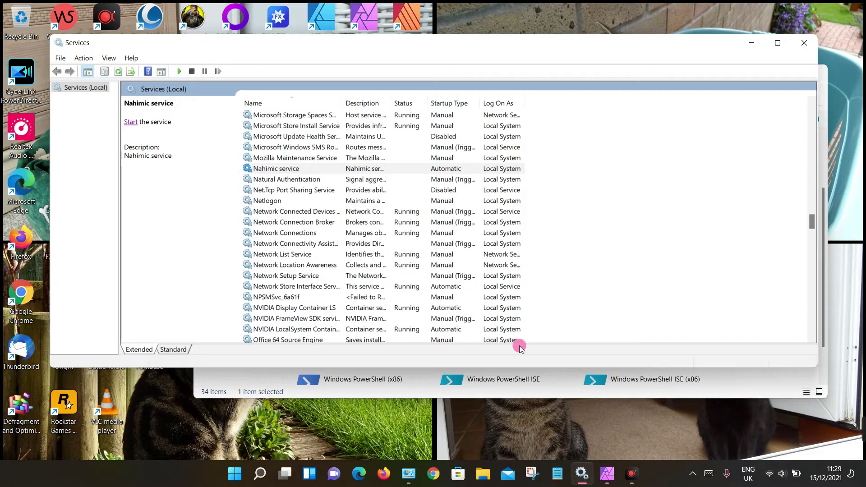
Close Affinity Photo, clear Services and Windows Tools away, and relaunch Affinity Photo from its desktop shortcut
click(606, 477)
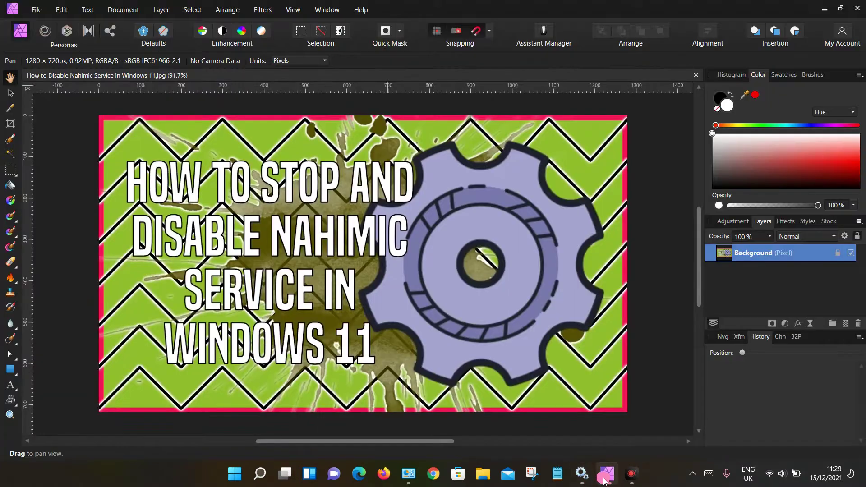
click(858, 9)
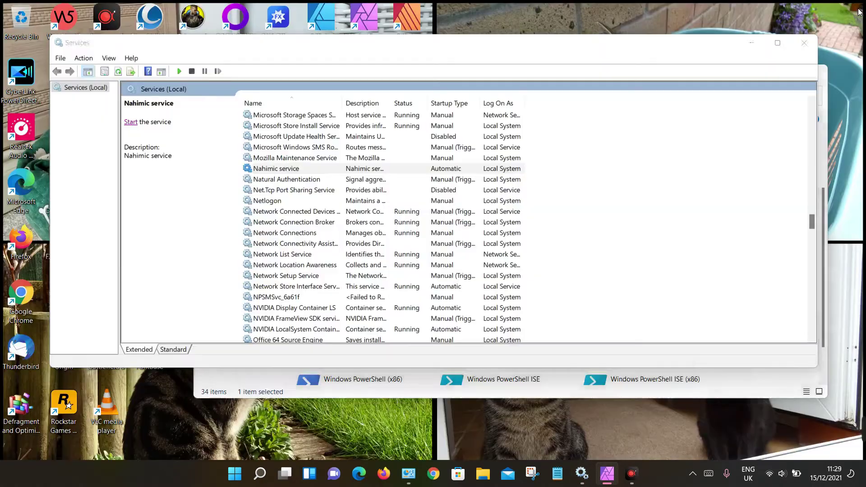
click(747, 42)
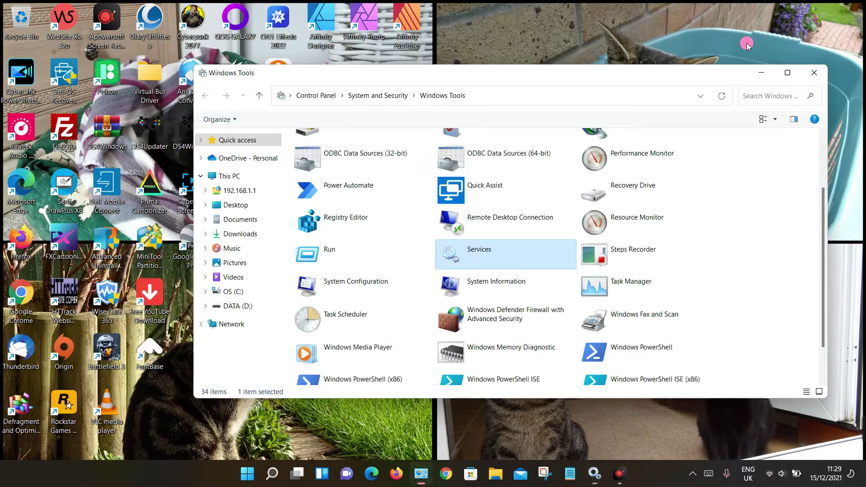
click(764, 77)
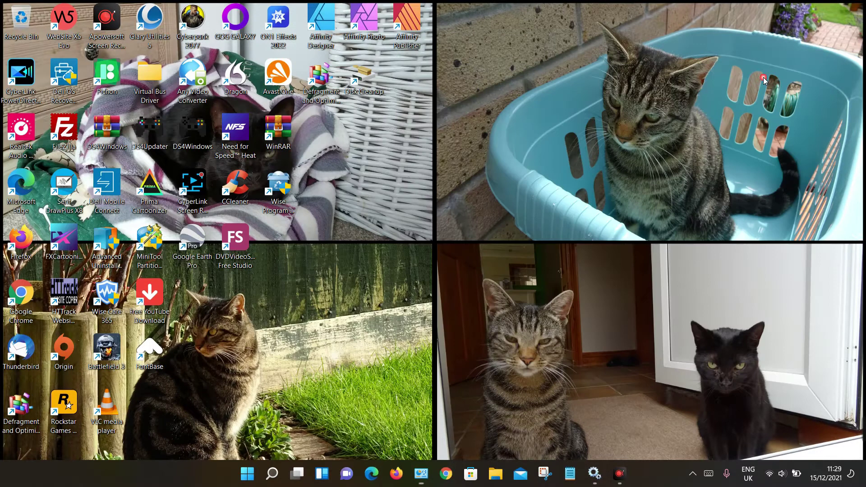
double_click(366, 19)
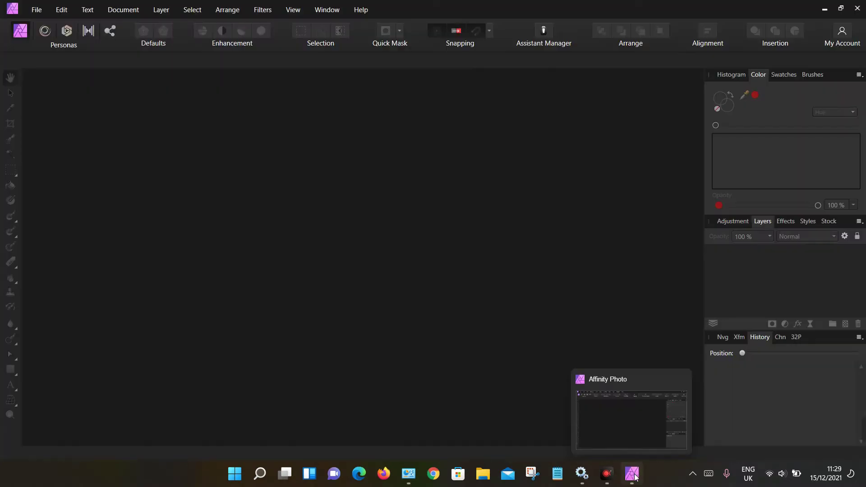
Open the 'How to Disable Nahimic Service' image through File > Open
click(36, 9)
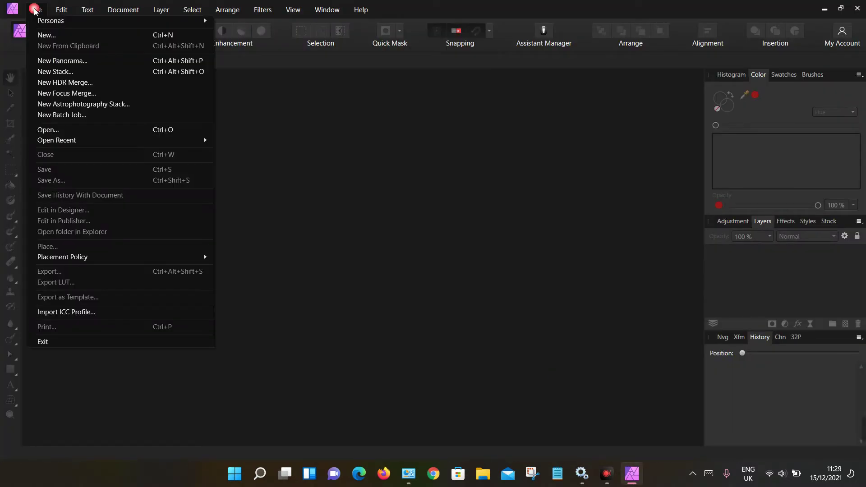
click(63, 131)
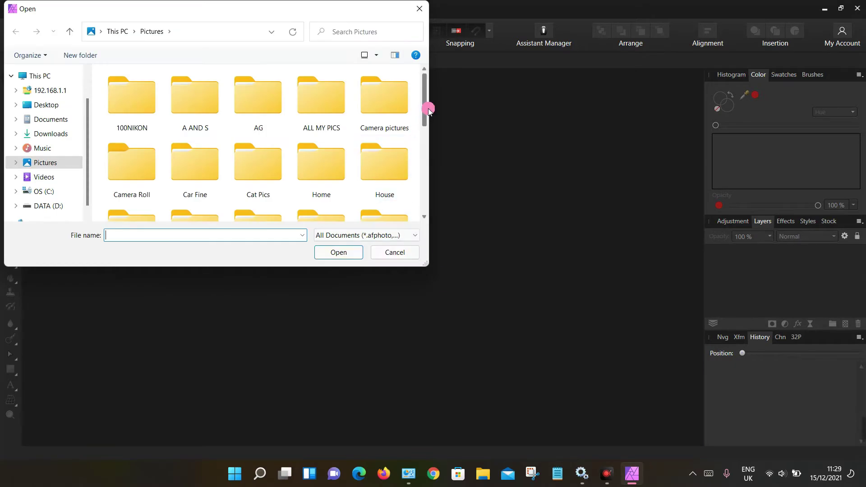
drag(424, 113, 424, 203)
double_click(391, 128)
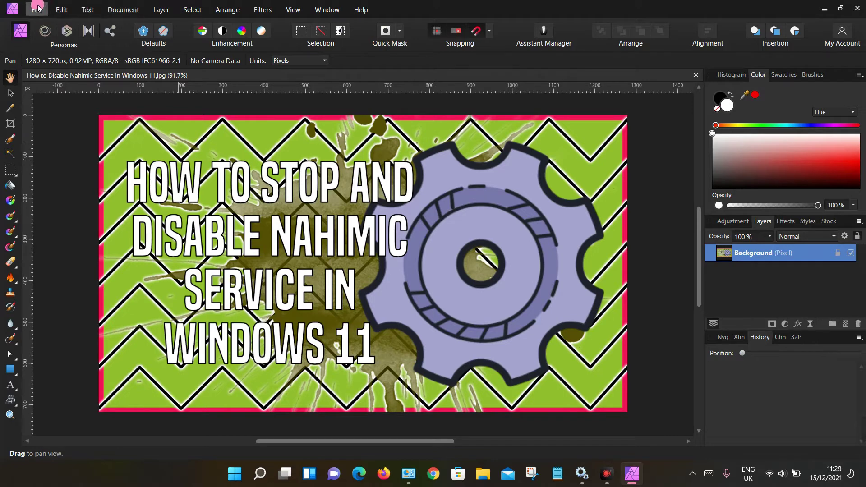
Open File > Export, cancel it without exporting, and close Affinity Photo
click(36, 9)
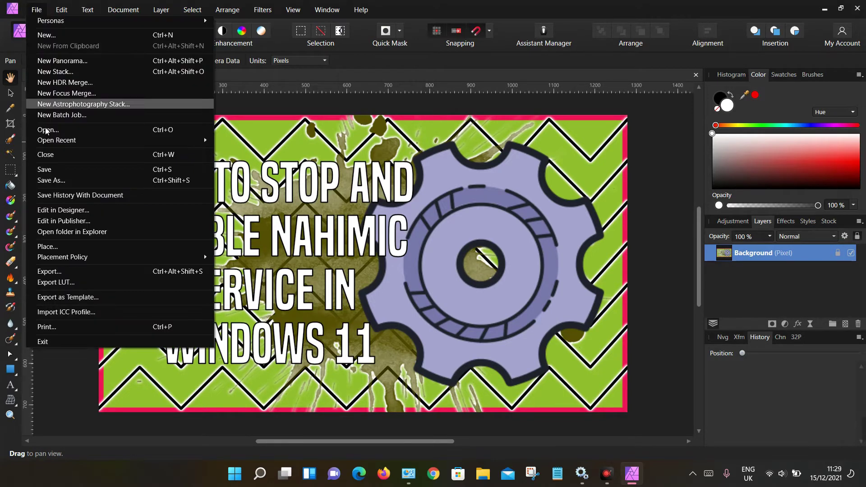
click(66, 271)
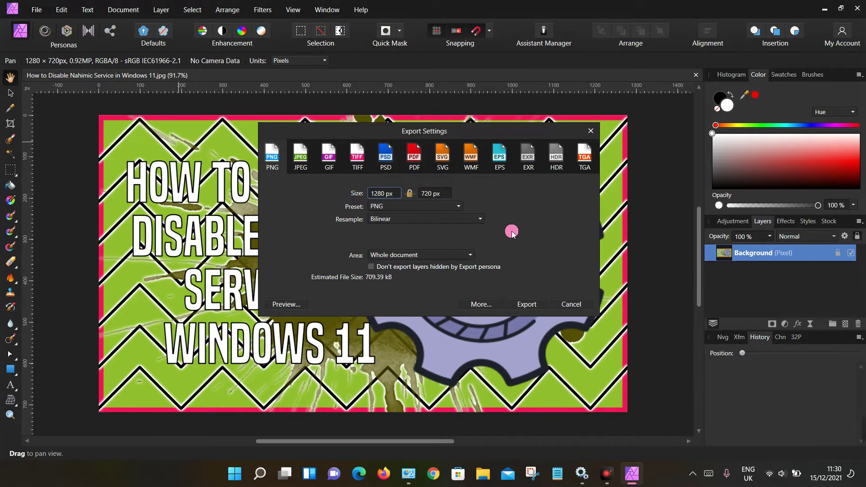
click(572, 304)
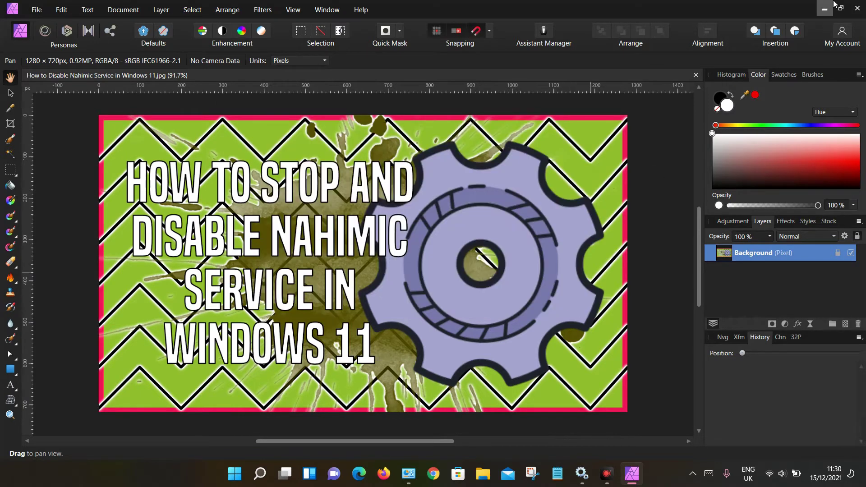
click(859, 7)
click(711, 60)
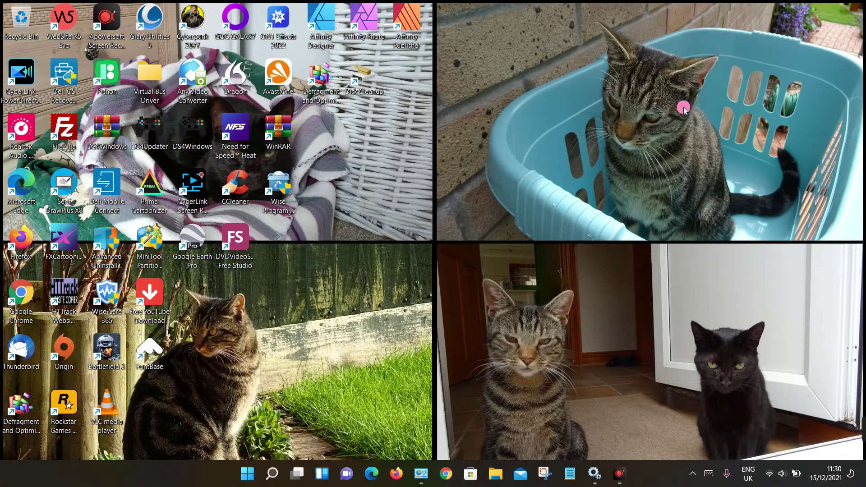
In the Nahimic service's Properties, change Startup type to Disabled, apply, and confirm with OK
click(594, 474)
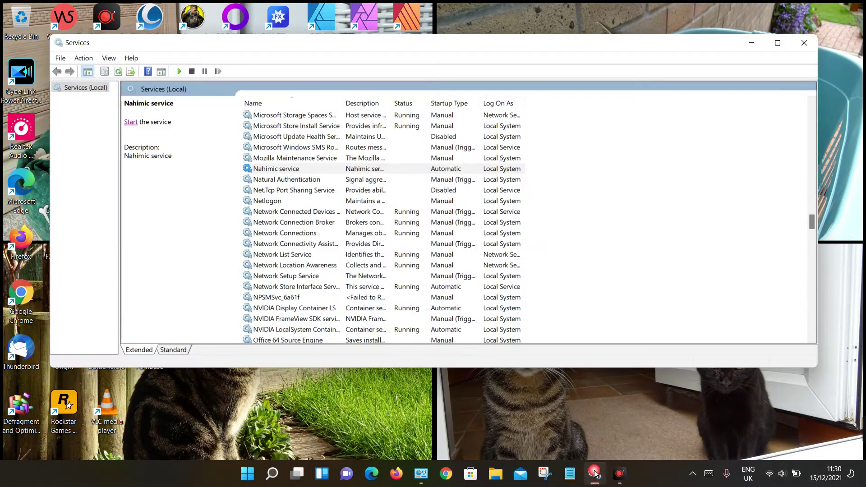
click(532, 319)
click(284, 171)
right_click(299, 170)
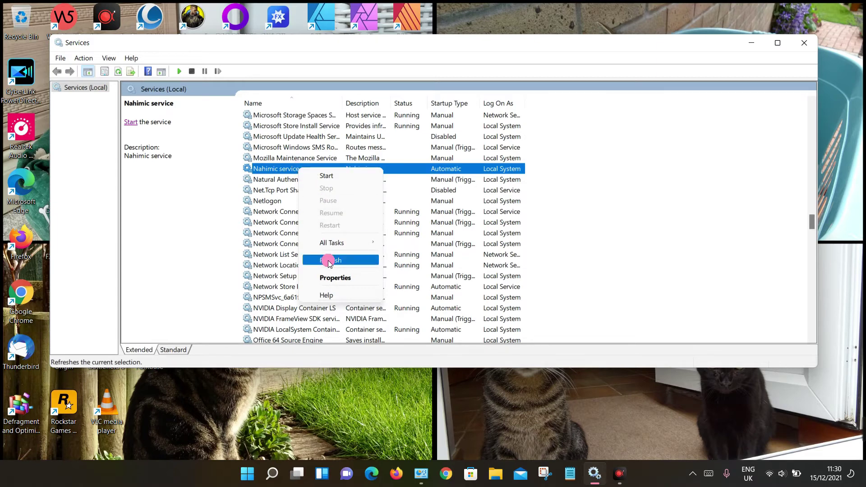
click(337, 278)
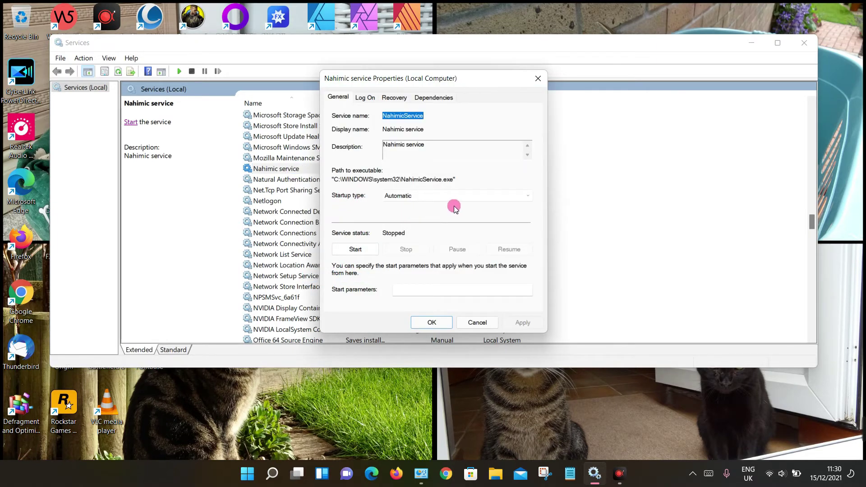
click(496, 196)
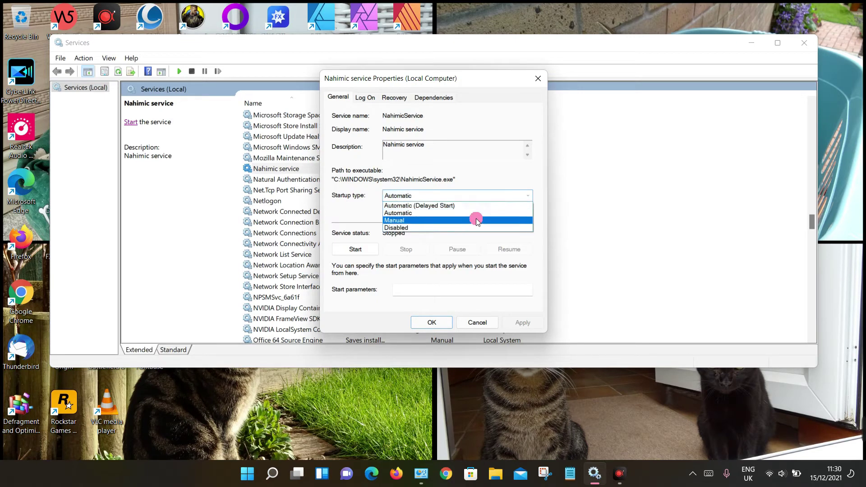
click(470, 227)
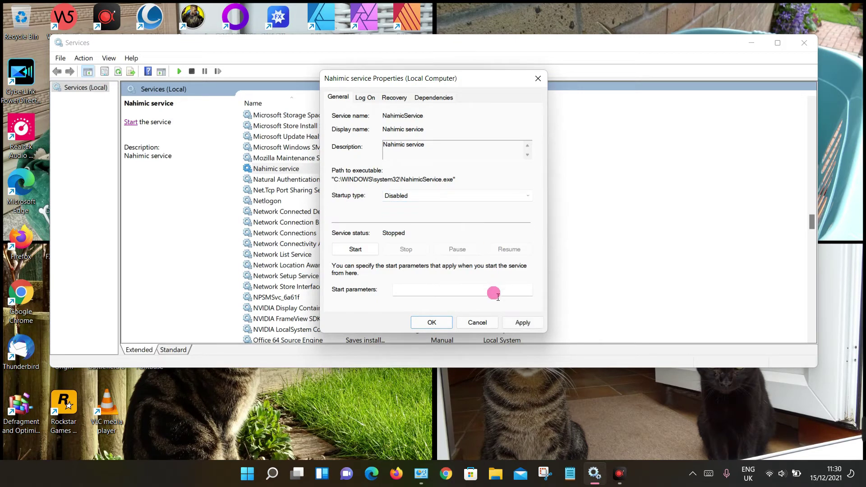
click(522, 322)
click(442, 322)
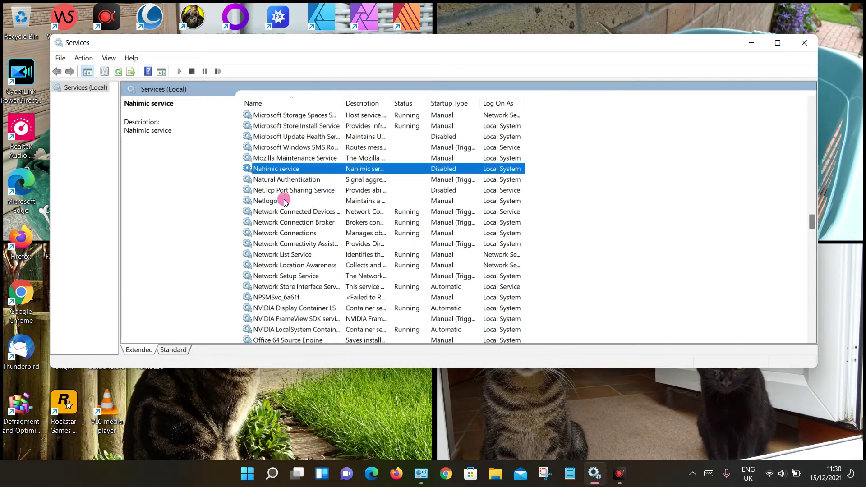